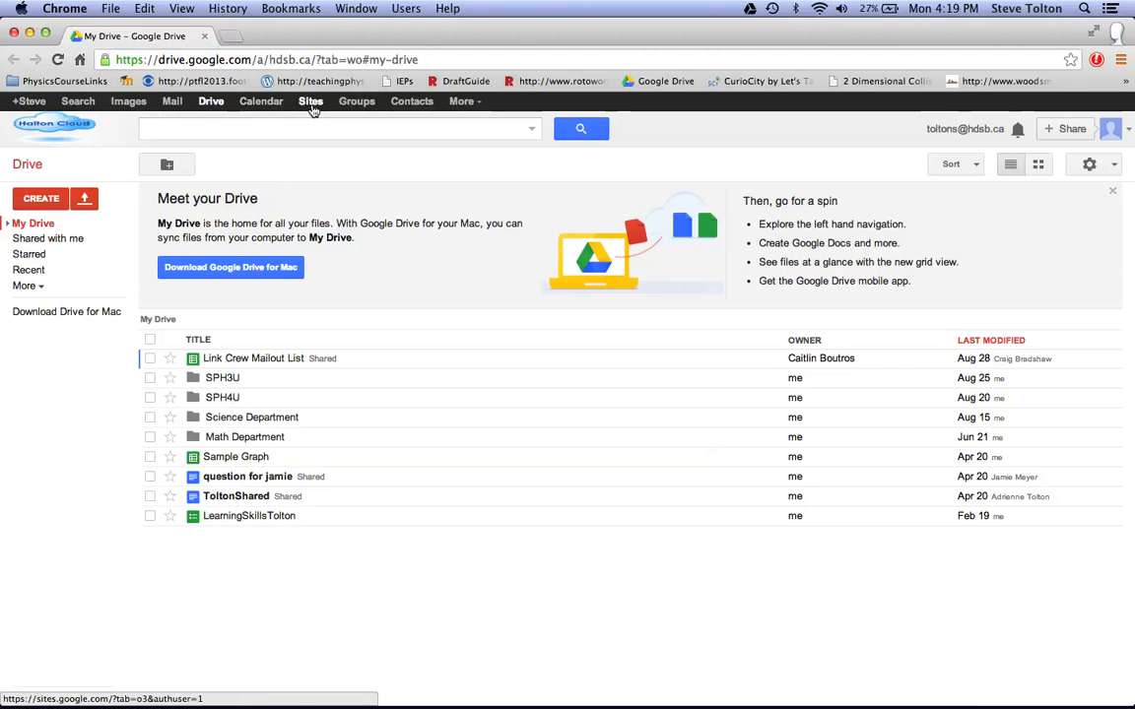
# Switch to Google Calendar and start a new calendar named "MFM 2P" with the description "Grade 10 Applied Math".
pyautogui.click(262, 102)
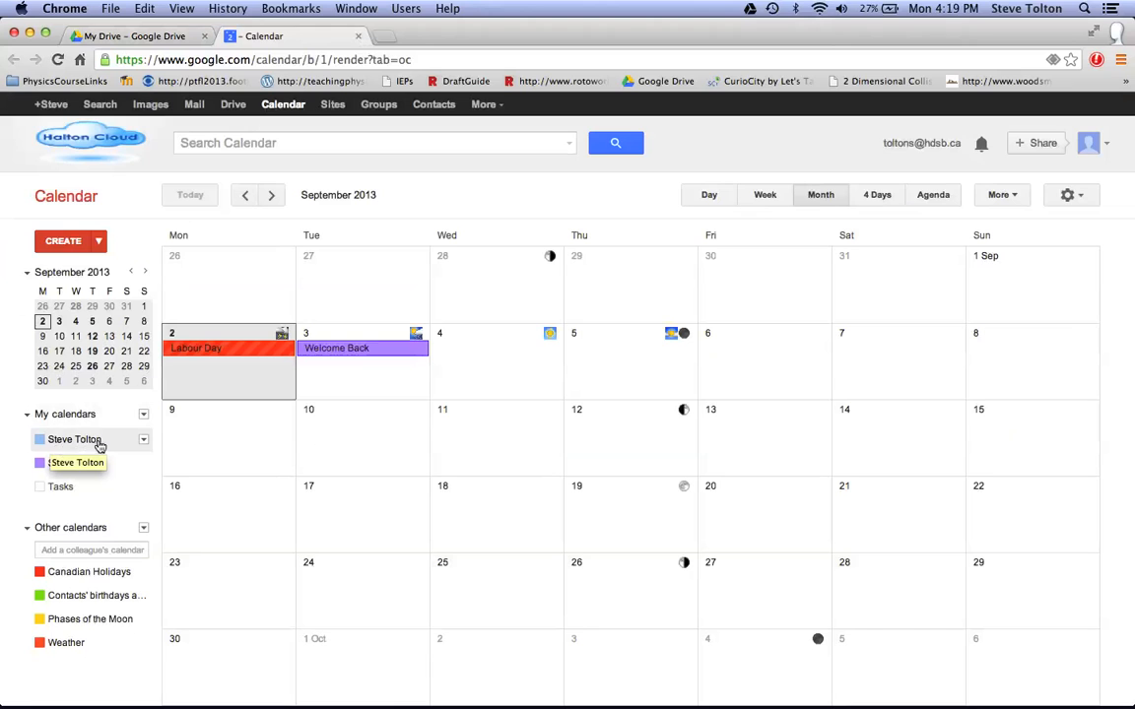
pyautogui.click(144, 417)
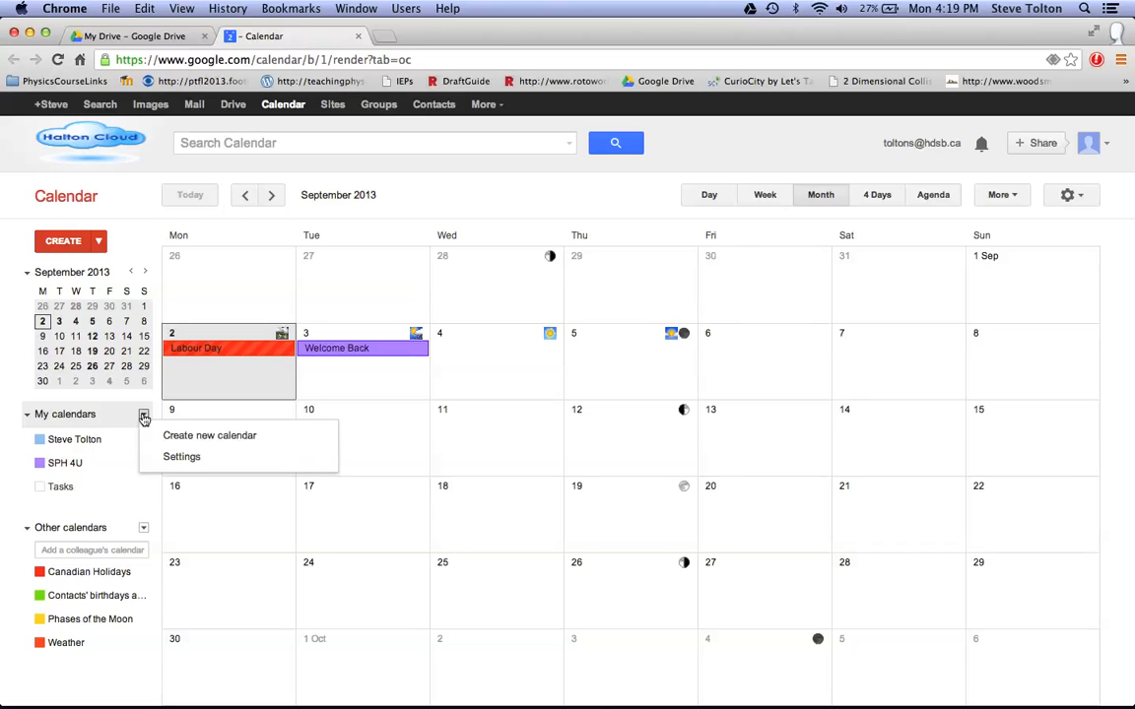
pyautogui.click(266, 438)
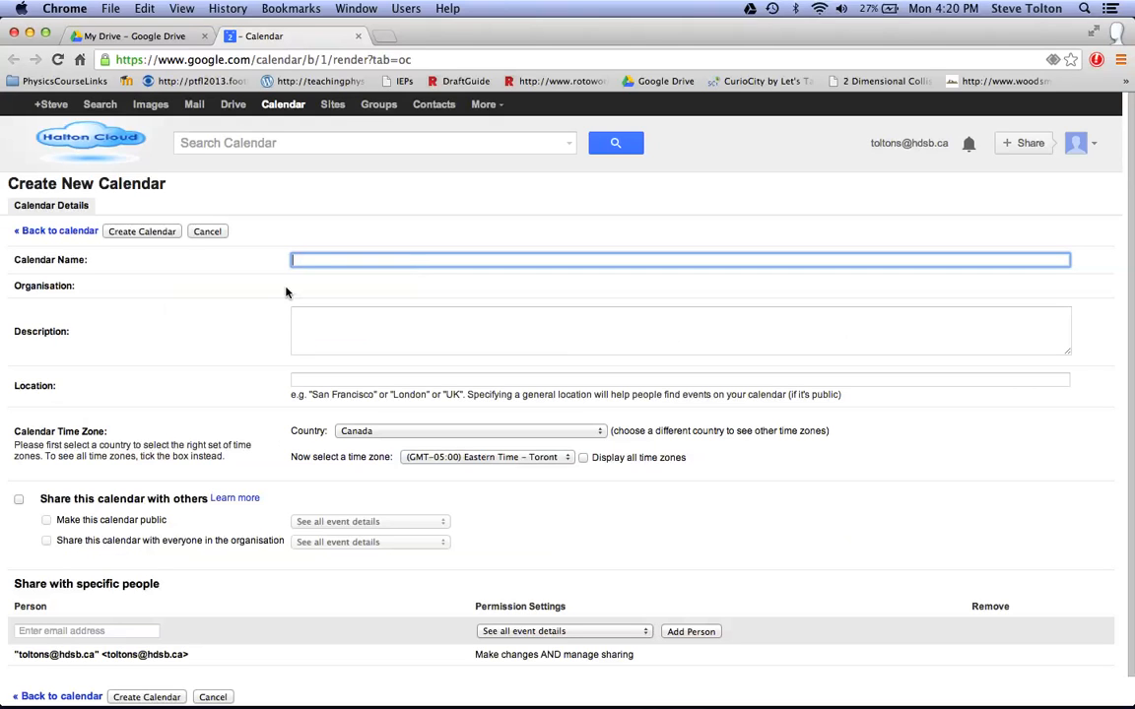
pyautogui.write('MFM 2P')
pyautogui.click(322, 333)
pyautogui.write('Gra')
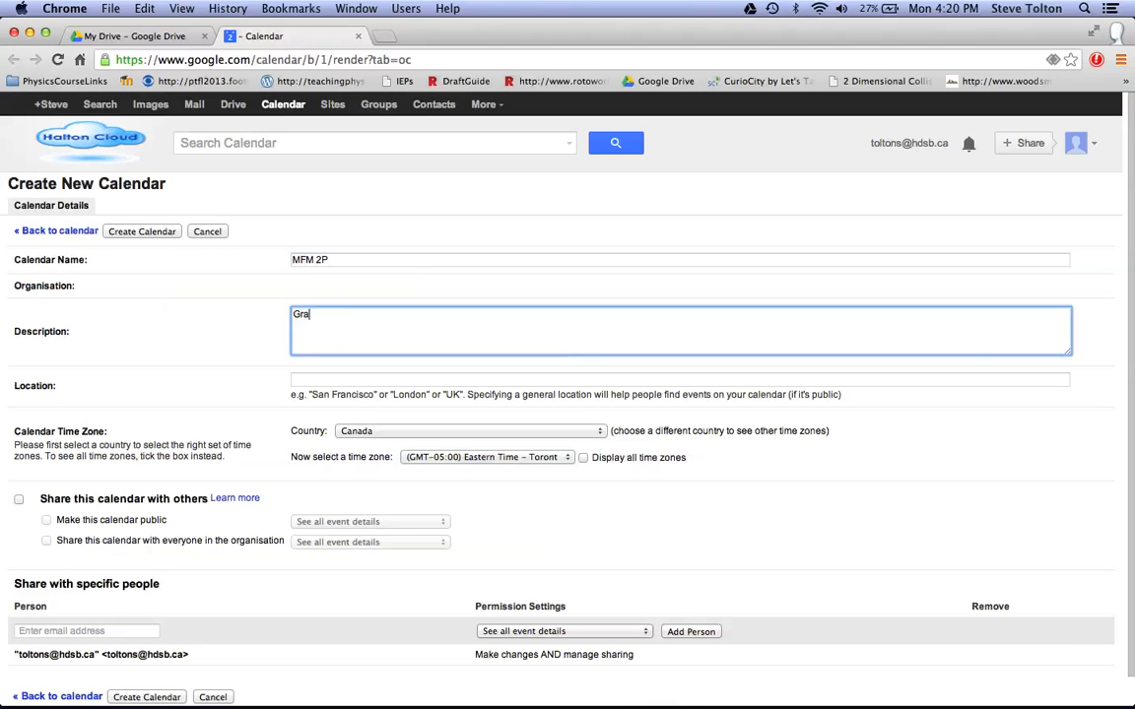
pyautogui.write('de 10 Applied Math')
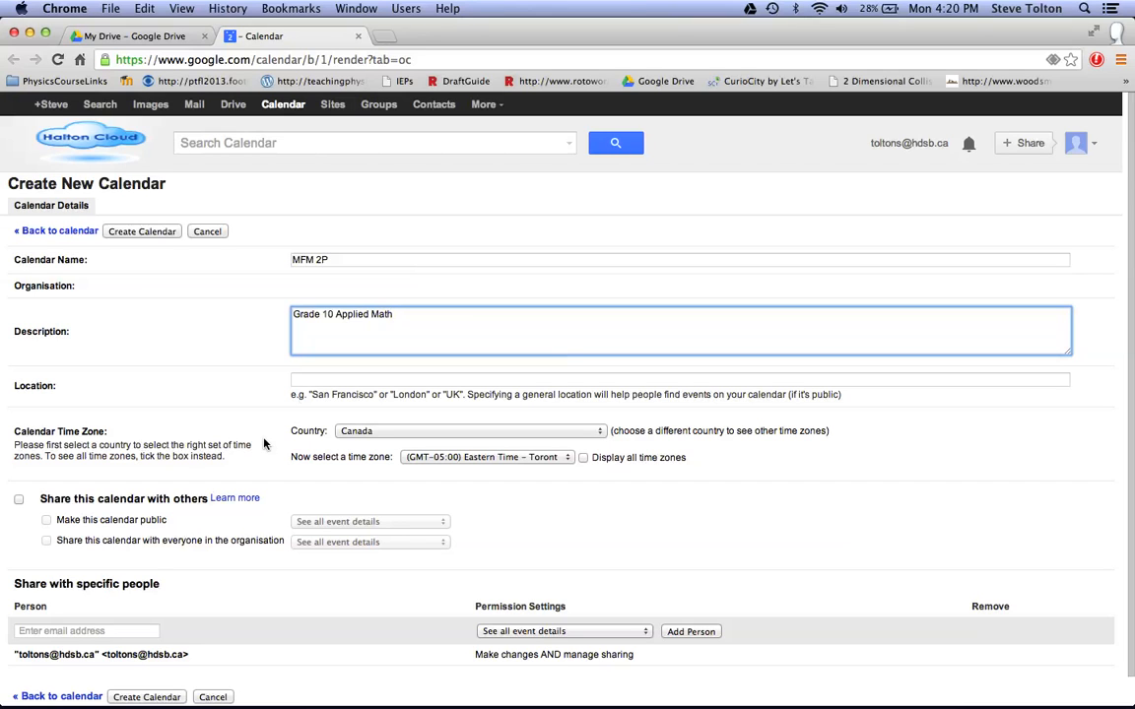
# Share the new calendar publicly with all event details visible, then create it and accept the public visibility.
pyautogui.click(17, 501)
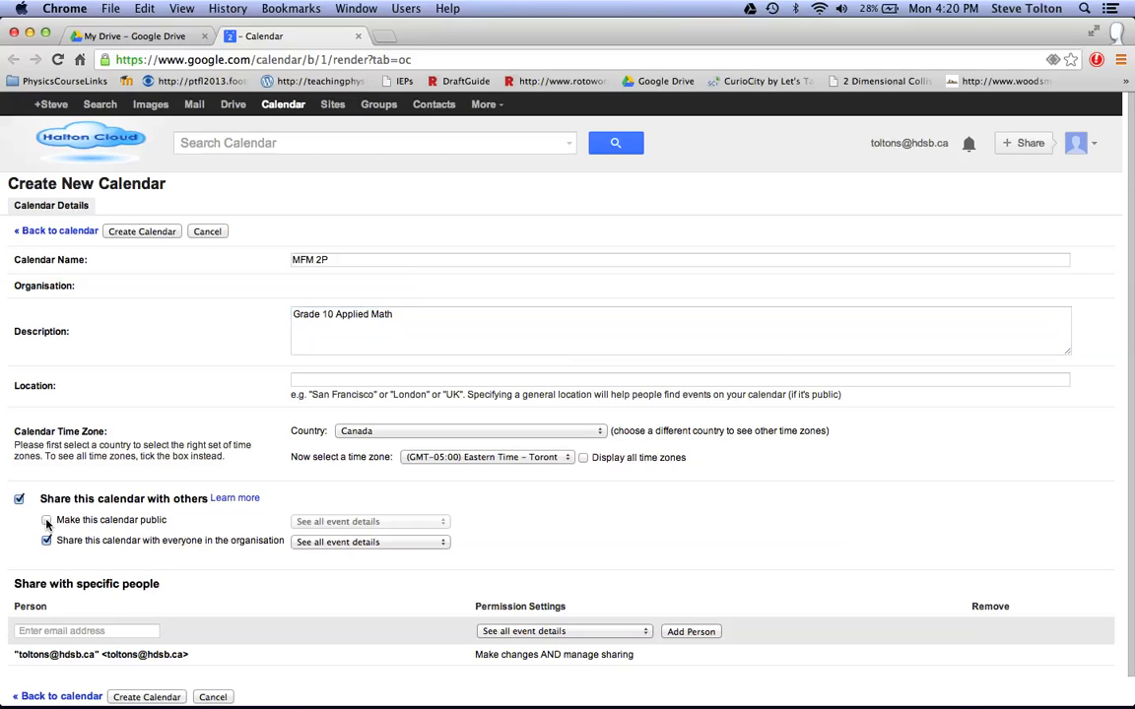
pyautogui.click(48, 522)
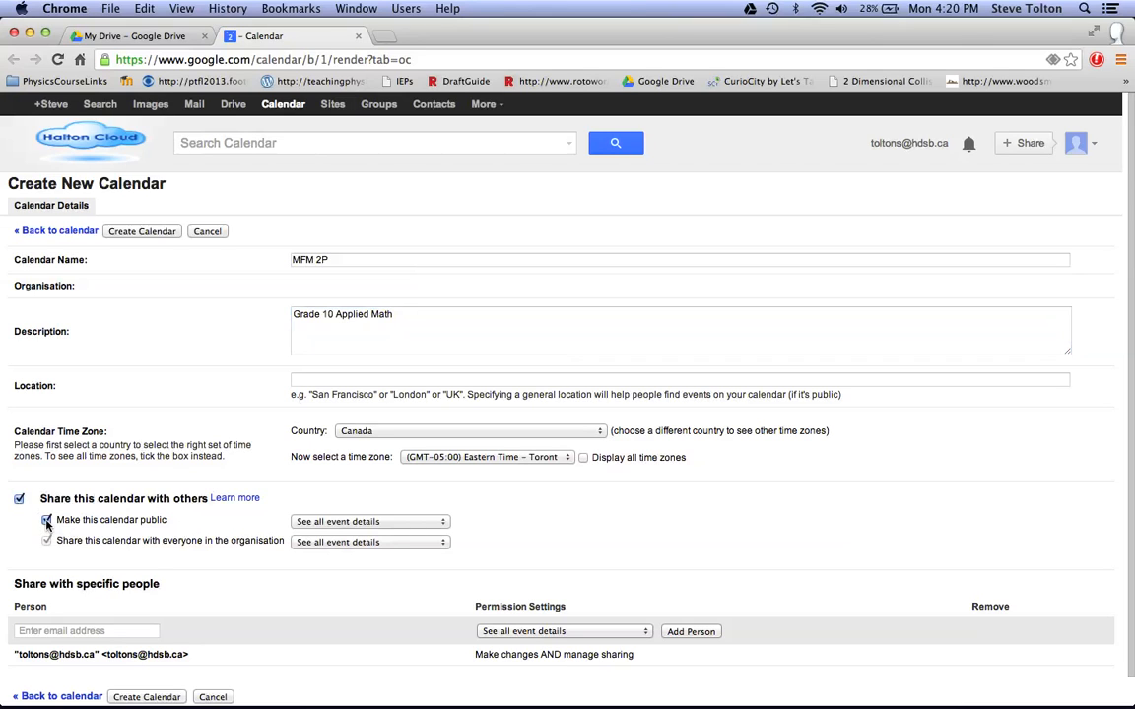
pyautogui.scroll(-1, 220, 533)
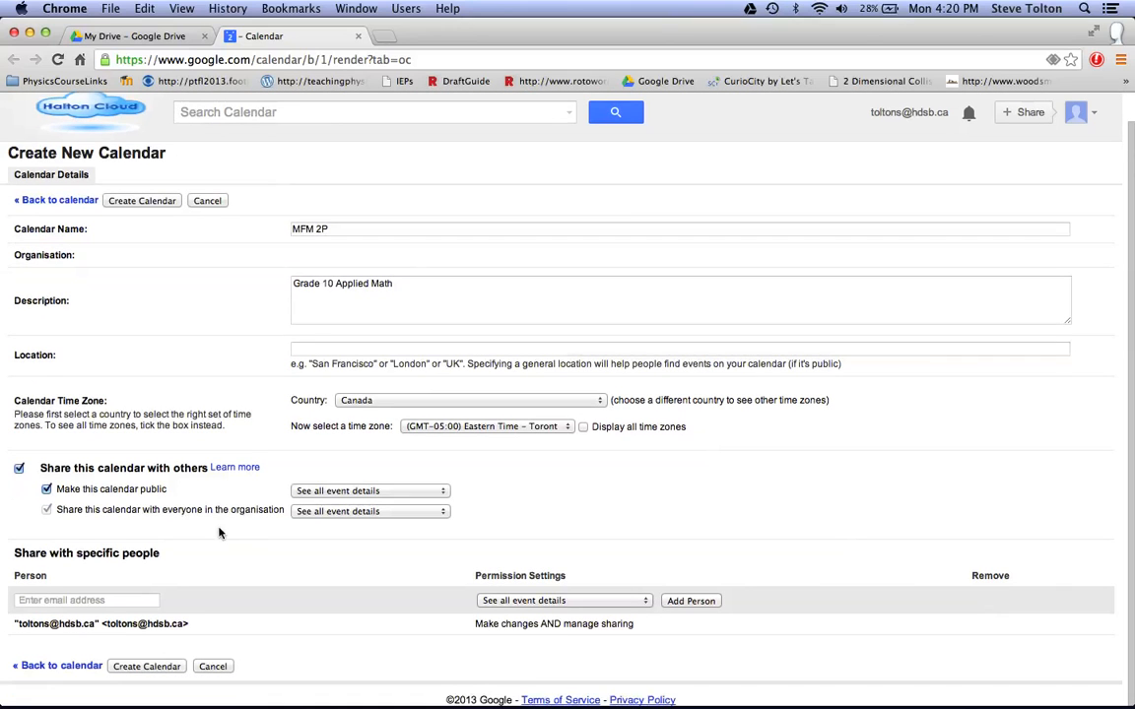
pyautogui.click(148, 667)
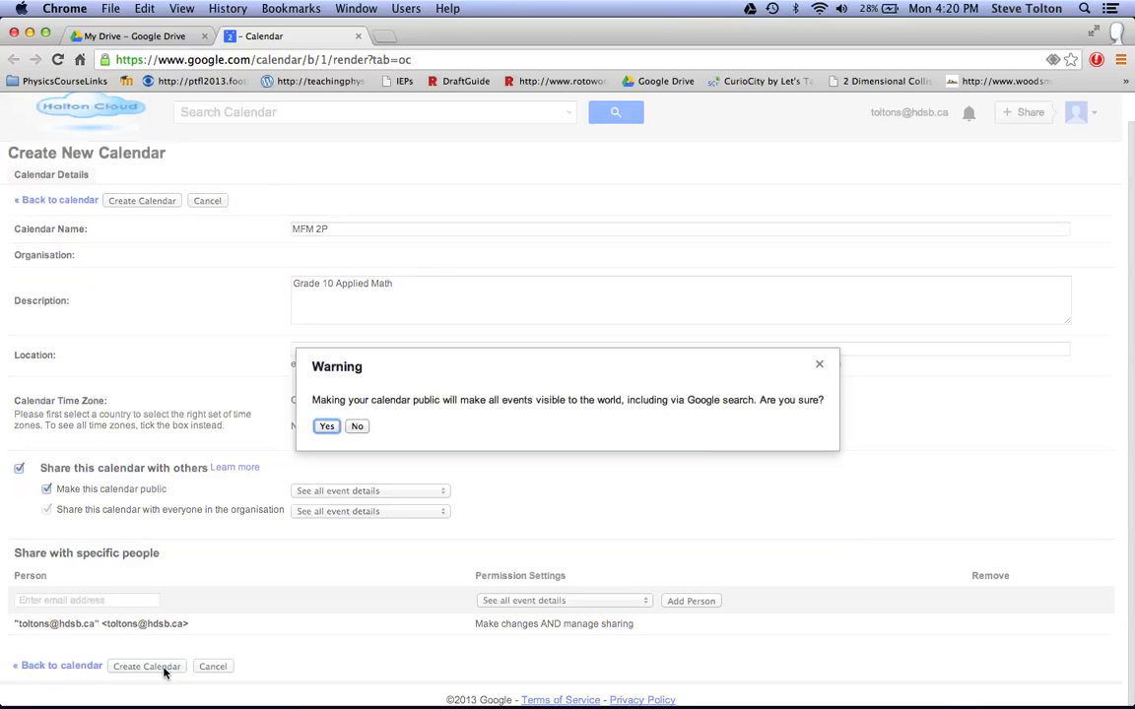
pyautogui.click(327, 427)
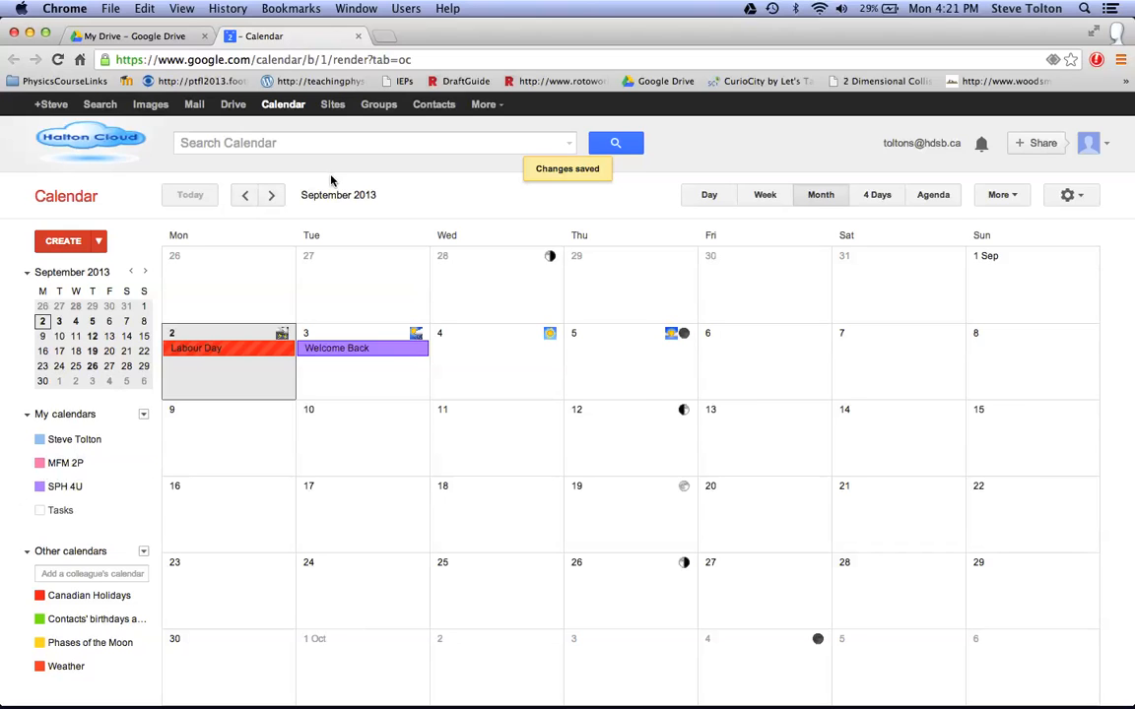
# Switch to Google Sites, open the MFM 2P site's Calendar page for editing, and delete the placeholder text in its body.
pyautogui.click(333, 106)
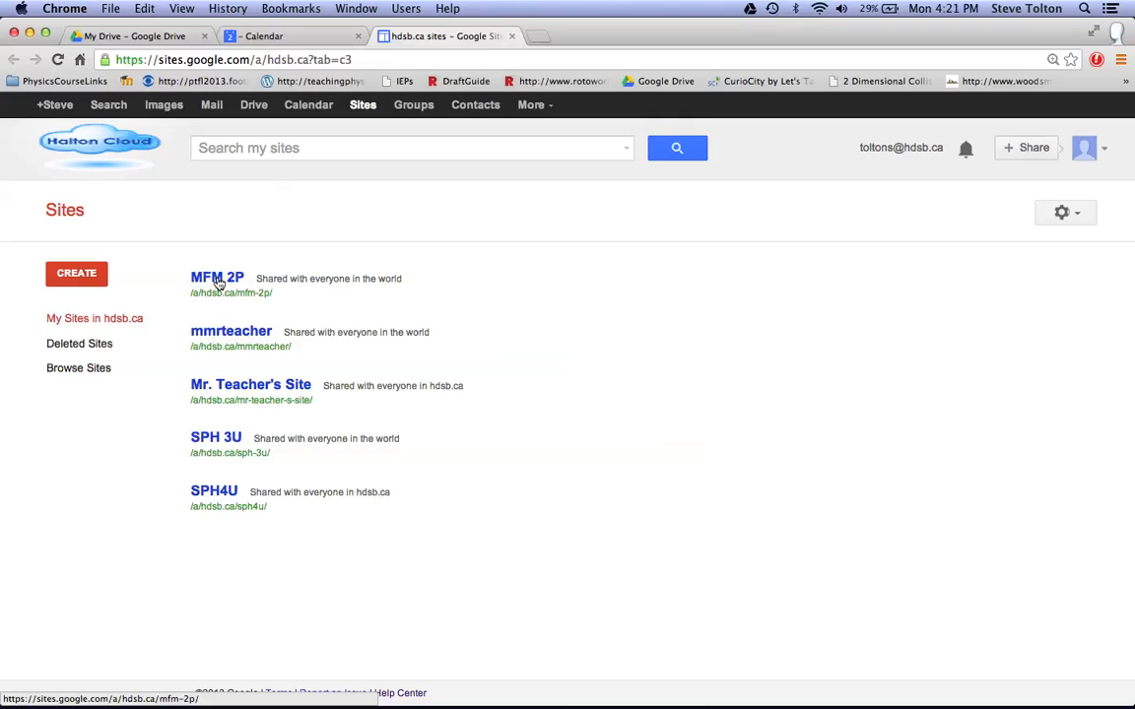
pyautogui.click(218, 283)
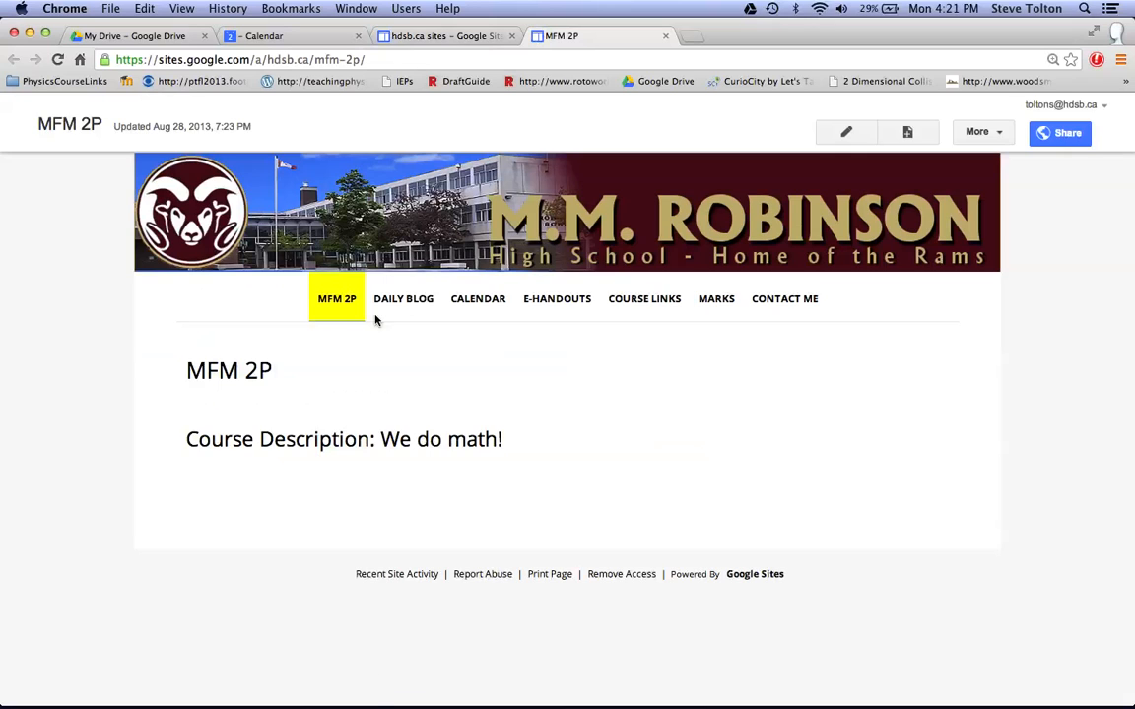
pyautogui.click(478, 302)
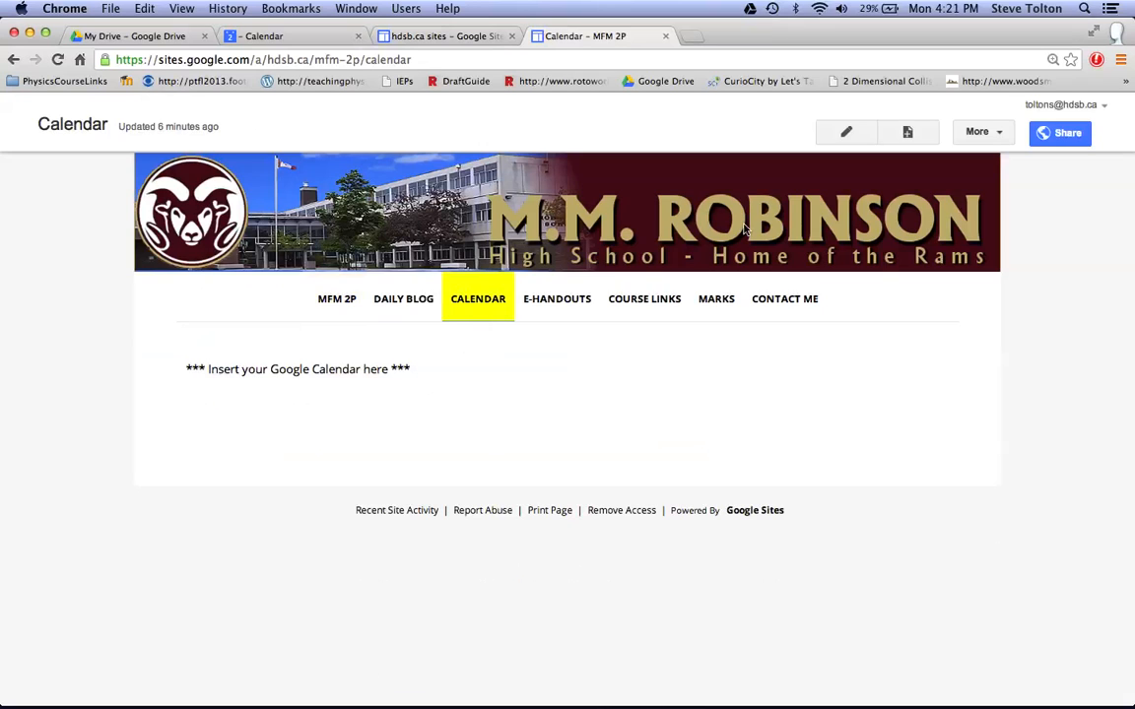
pyautogui.click(846, 133)
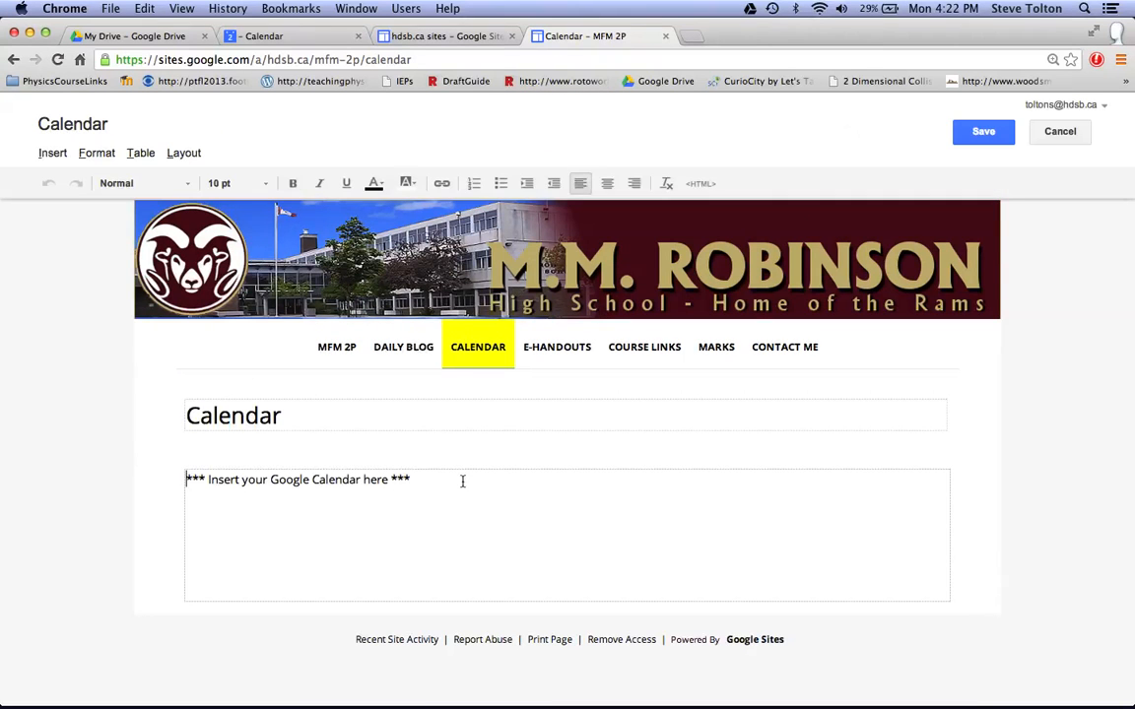
pyautogui.moveTo(430, 480); pyautogui.dragTo(180, 470)
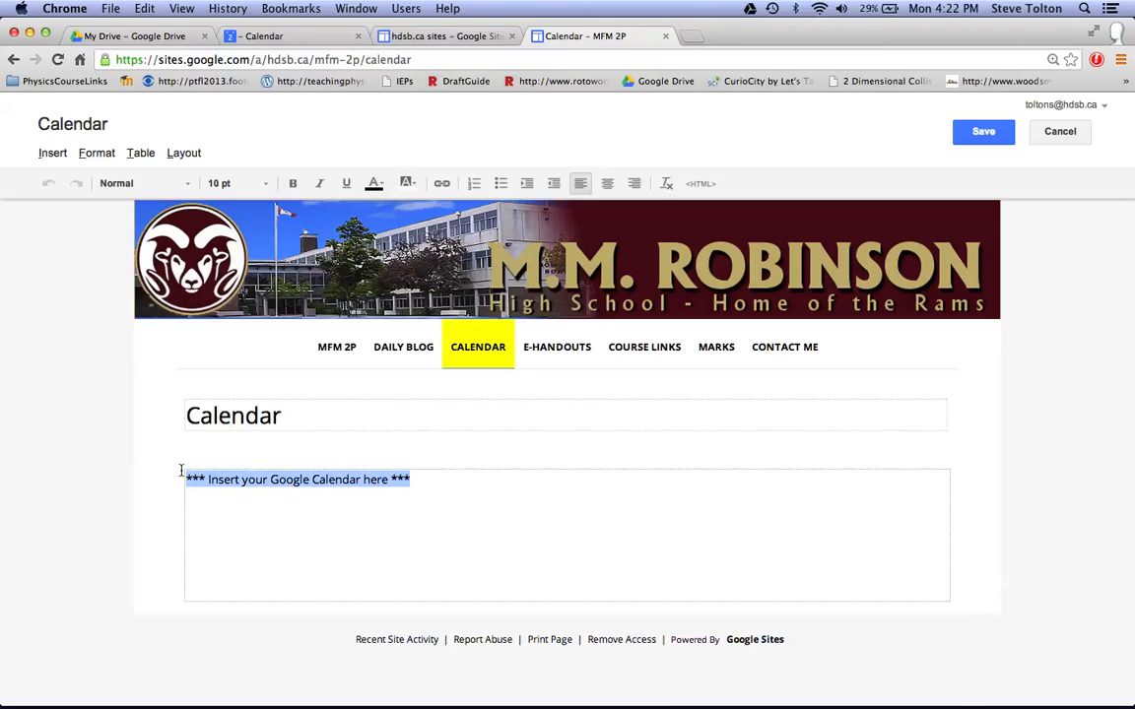
pyautogui.press('BackSpace')
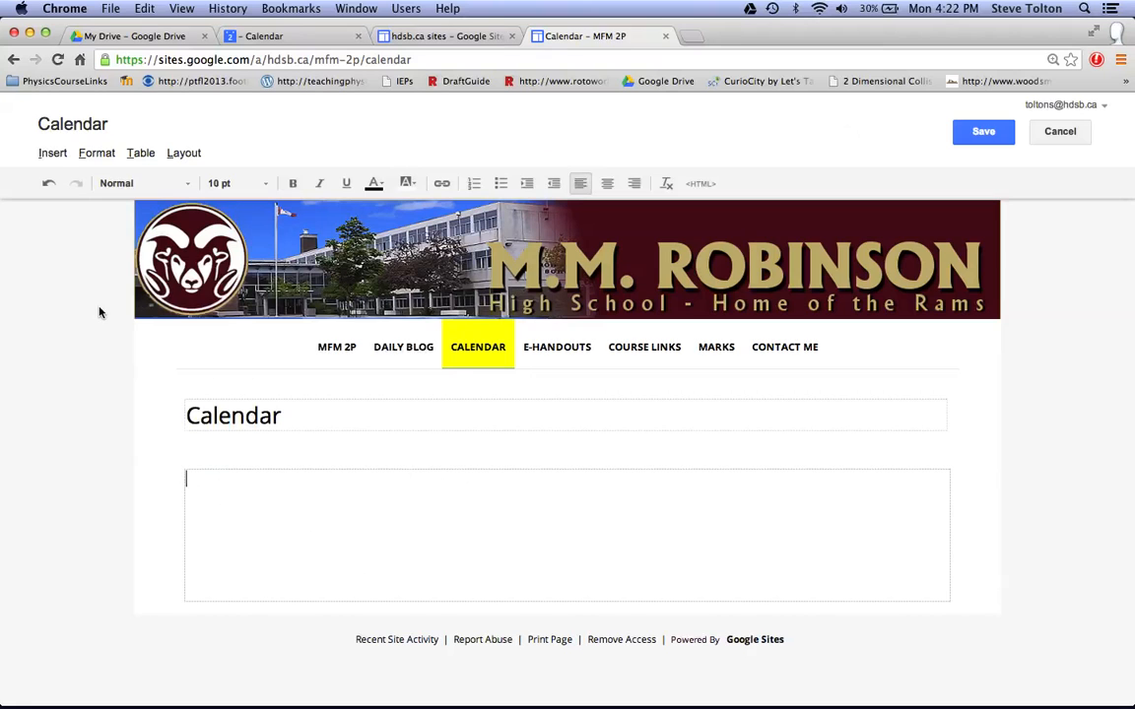
# Insert the MFM 2P Google Calendar into the page body with the title option turned off, and save the page.
pyautogui.click(53, 155)
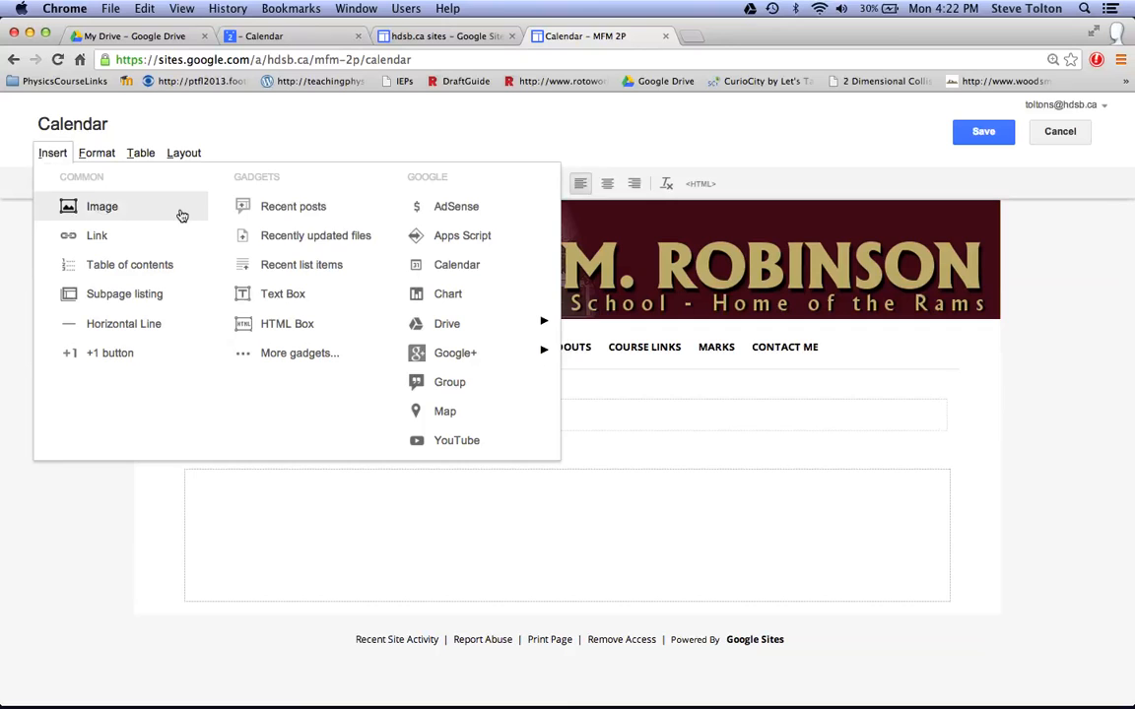
pyautogui.click(473, 272)
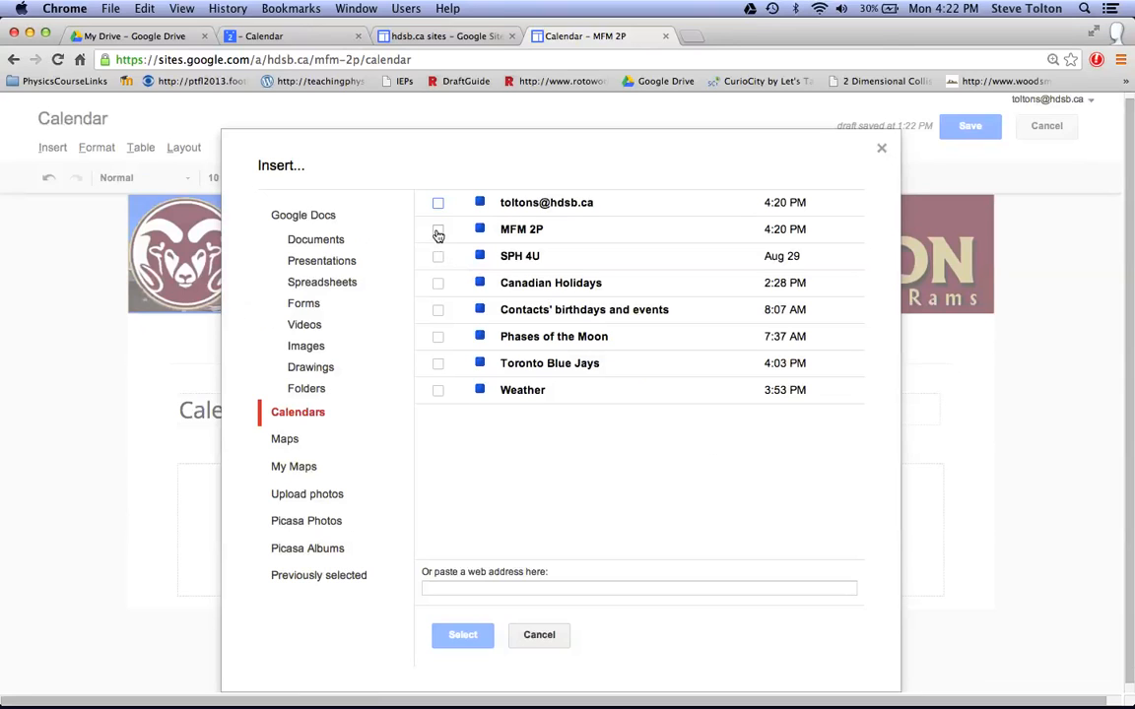
pyautogui.click(438, 233)
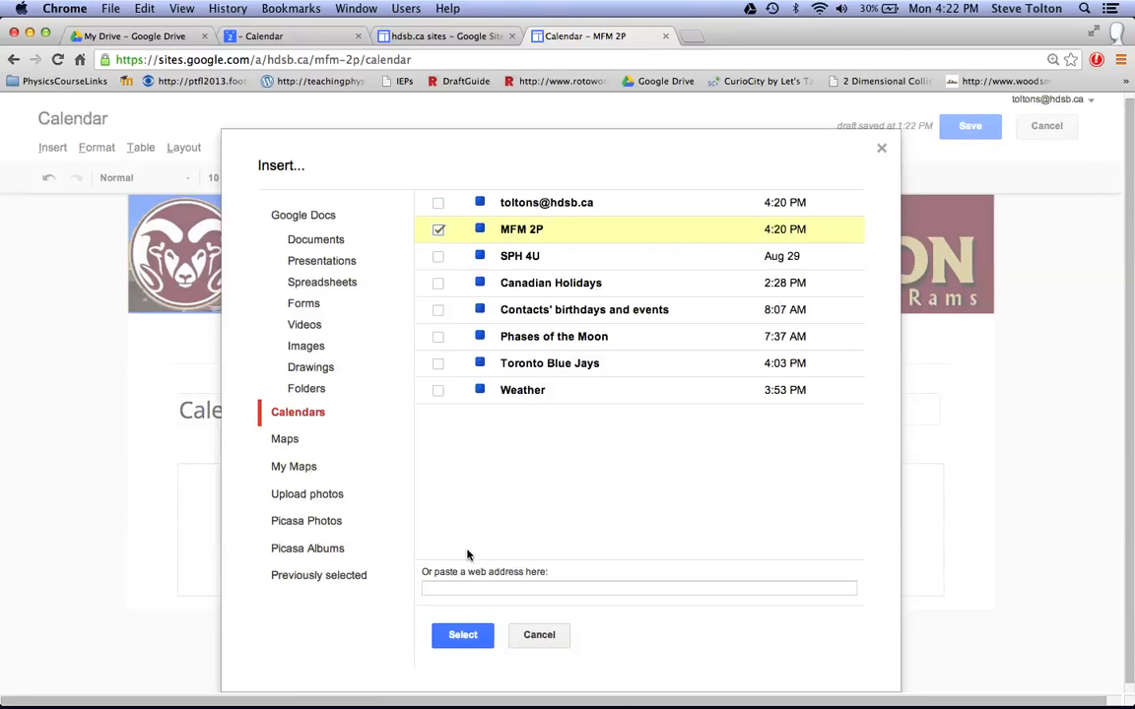
pyautogui.click(463, 635)
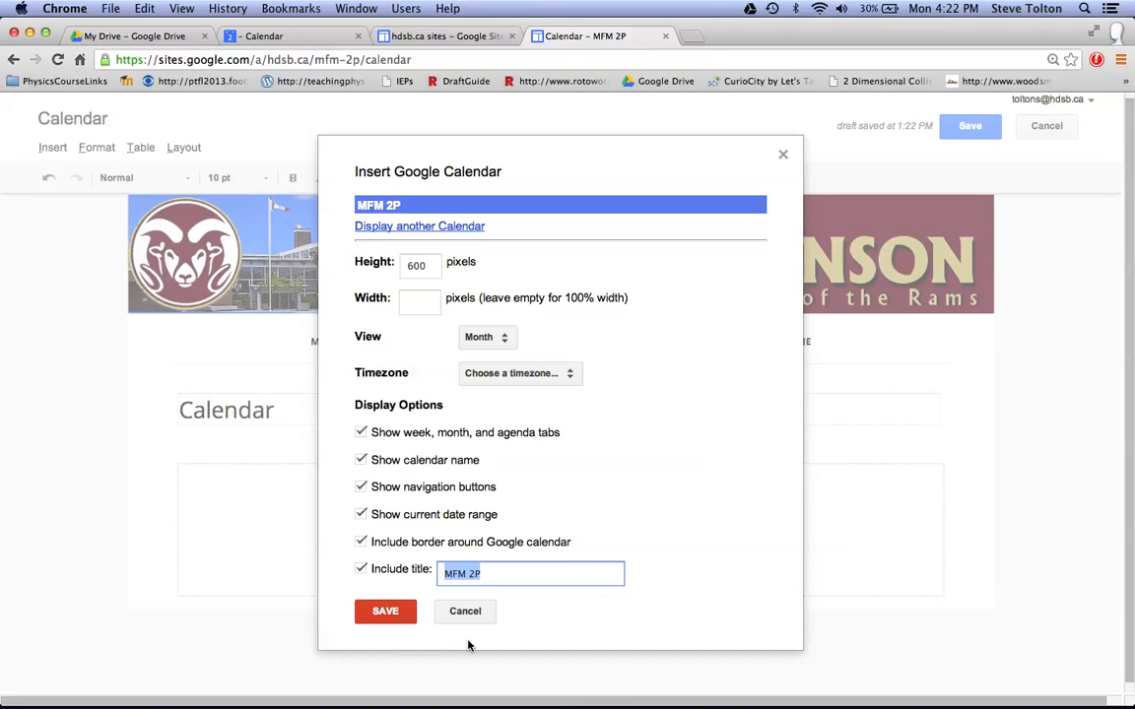
pyautogui.click(361, 571)
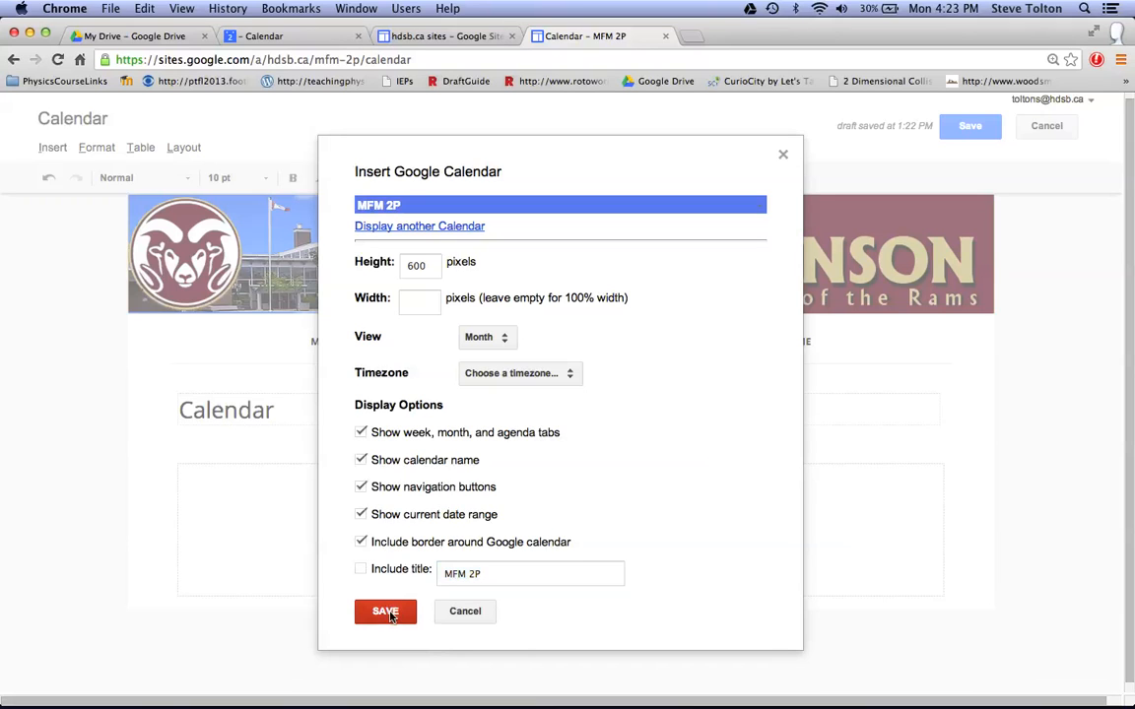
pyautogui.click(388, 612)
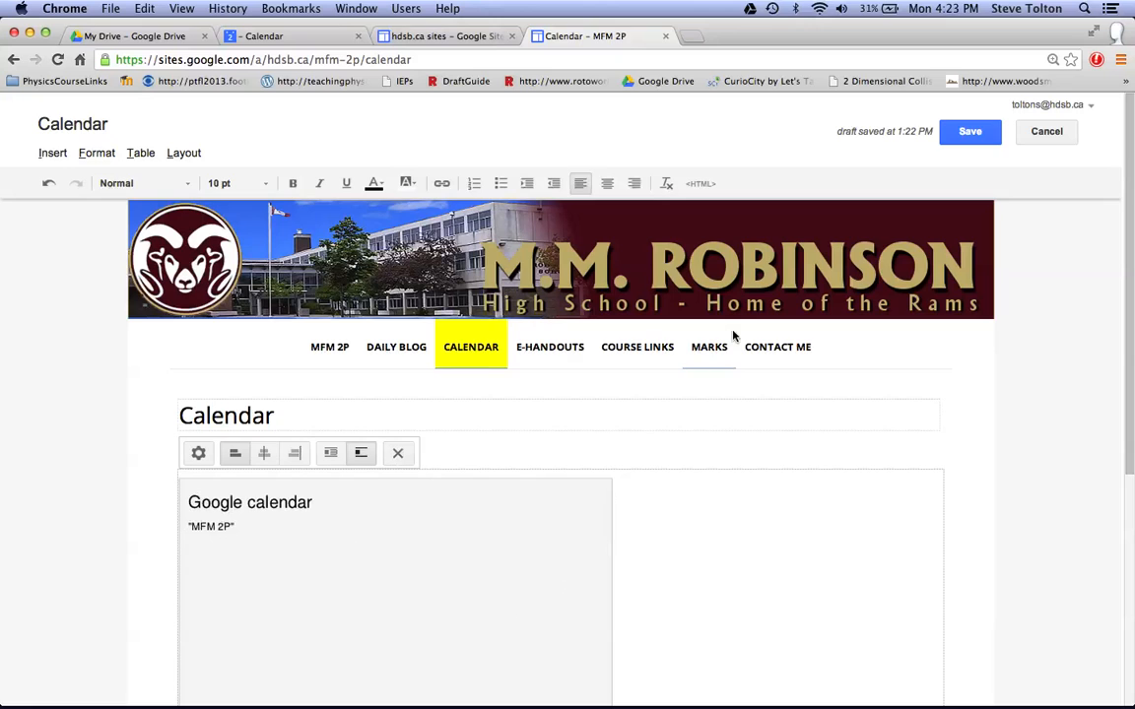
pyautogui.click(971, 135)
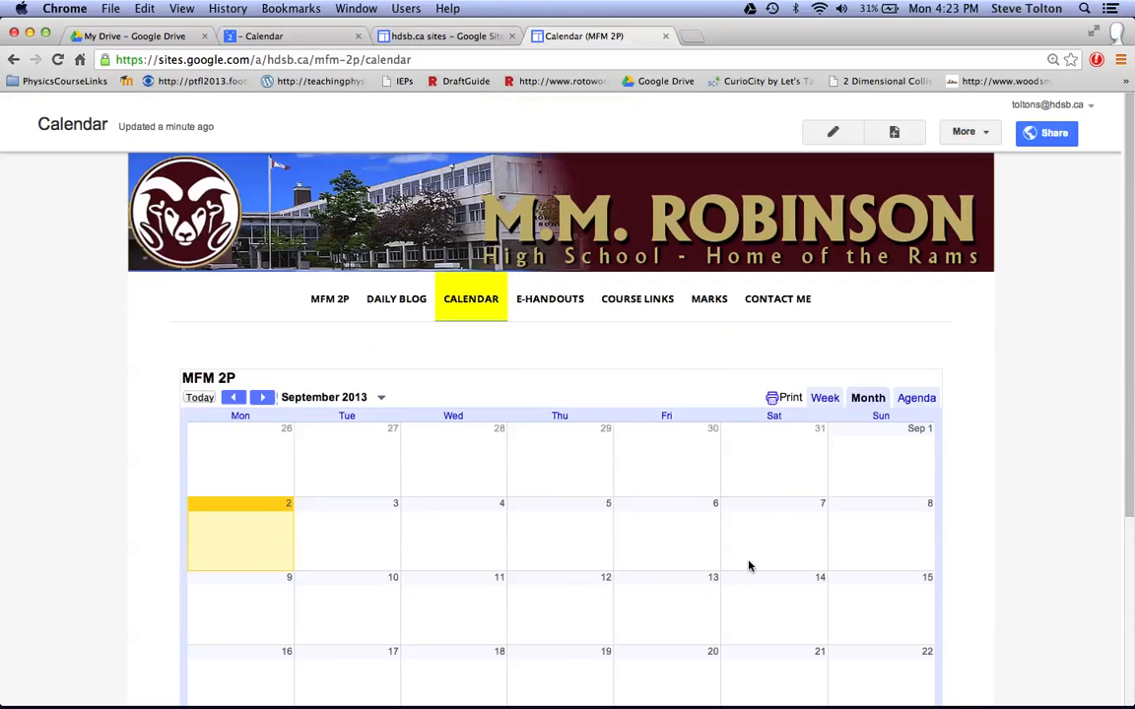
# Try to add events on September 9 and 10 directly in the embedded calendar.
pyautogui.scroll(-5, 1017, 543)
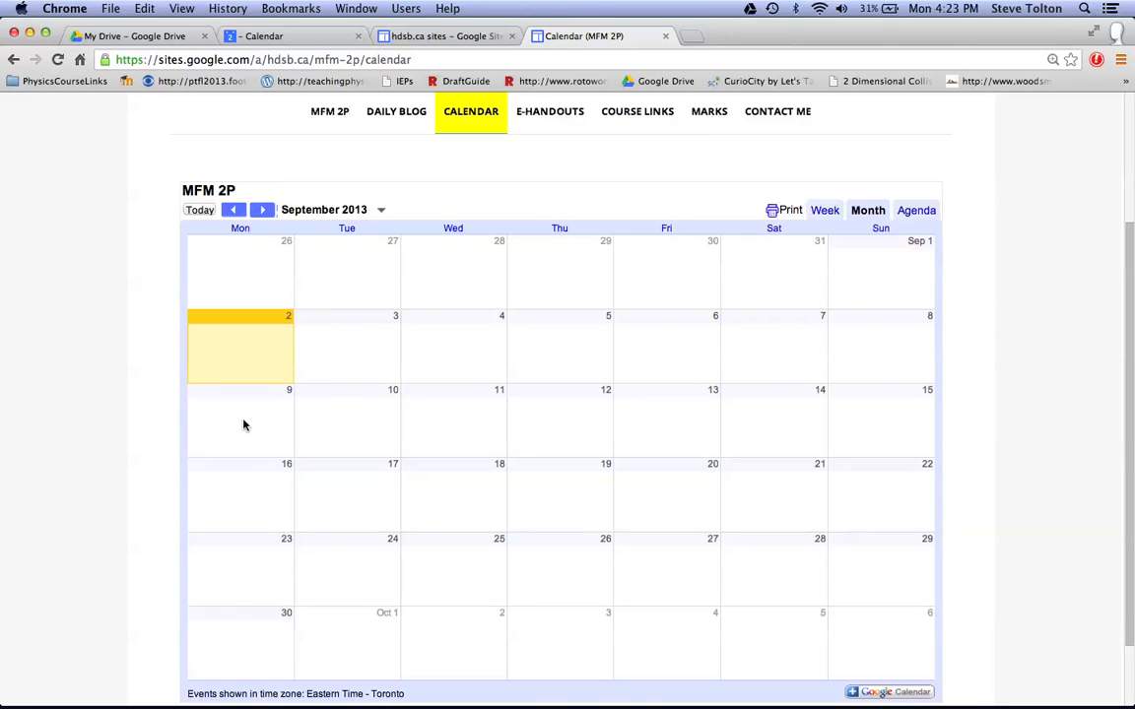
pyautogui.doubleClick(246, 425)
pyautogui.doubleClick(322, 417)
pyautogui.scroll(3, 528, 393)
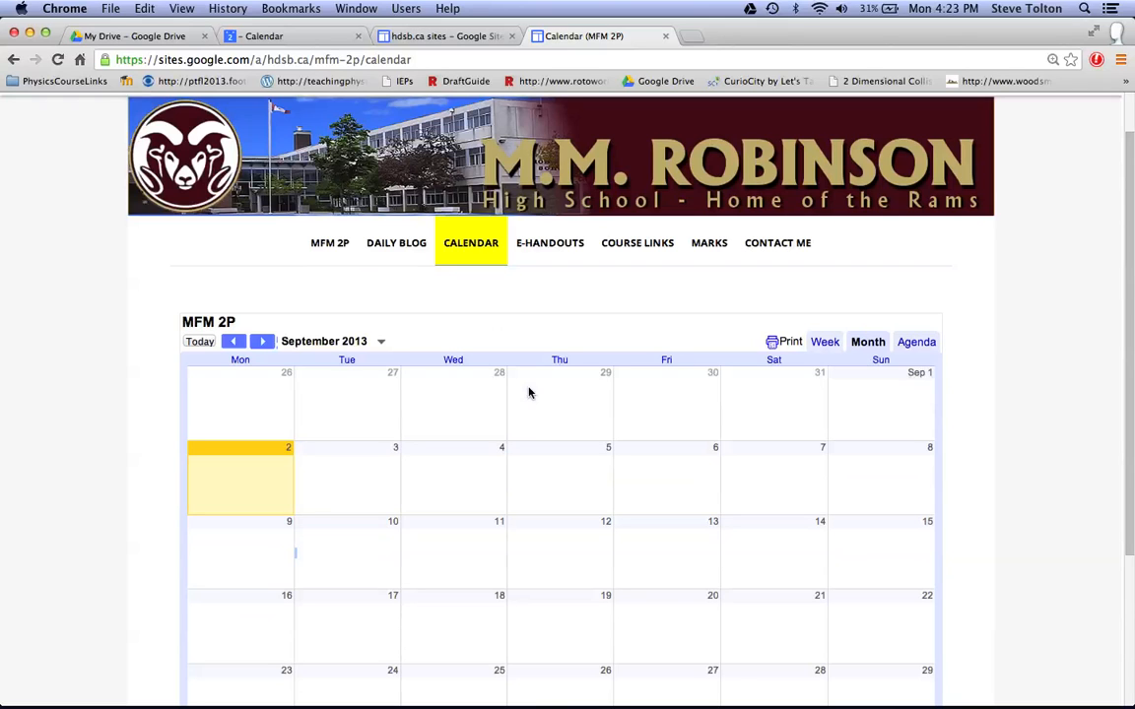
# Close the site page and the sites list, and return to the refreshed Google Calendar.
pyautogui.click(667, 37)
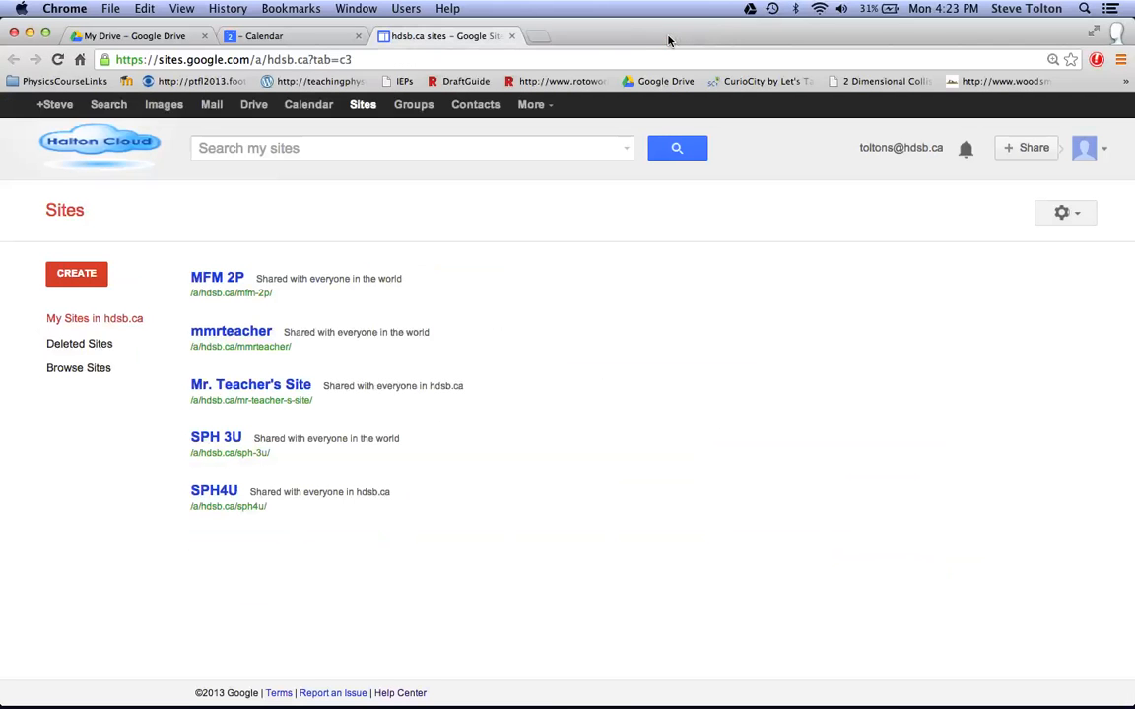
pyautogui.click(513, 37)
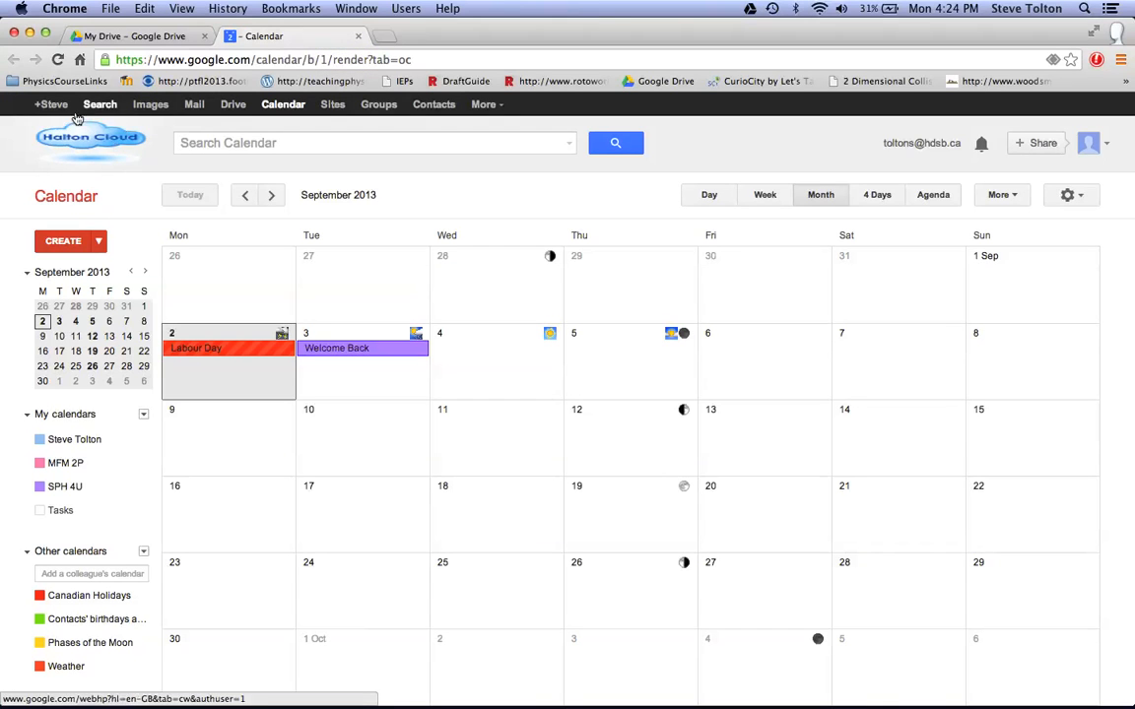
pyautogui.click(286, 105)
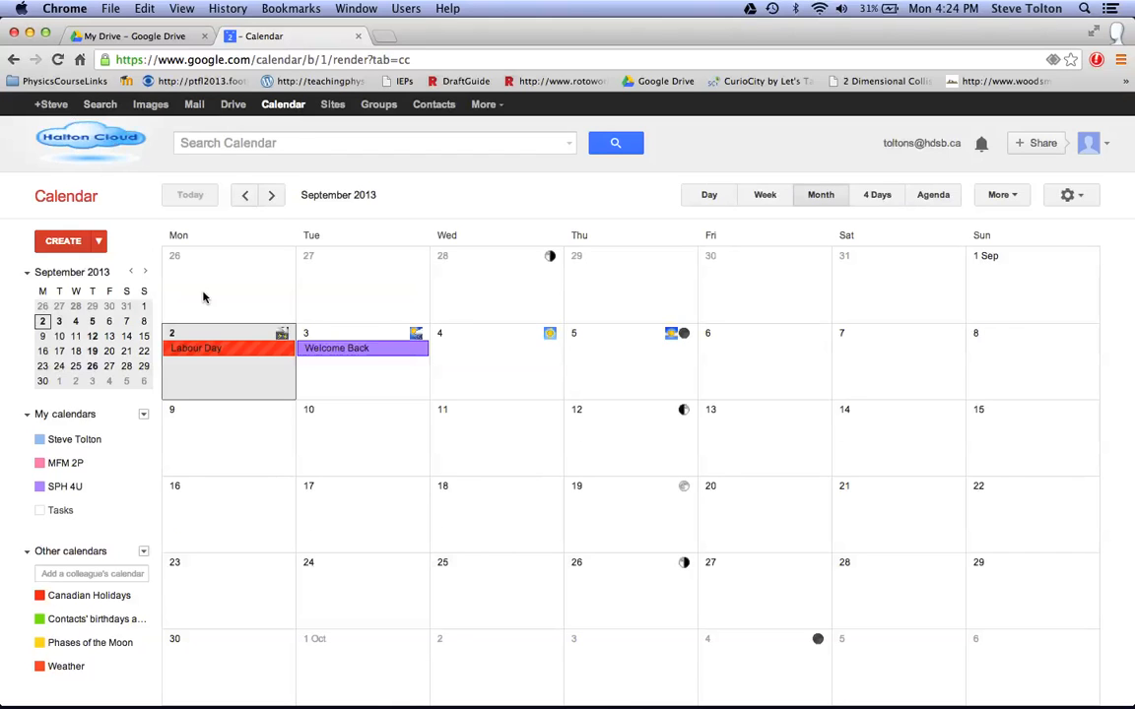
# Create an event named "Quiz: Grade Nine Review" on Monday, September 9 in the MFM 2P calendar.
pyautogui.click(195, 428)
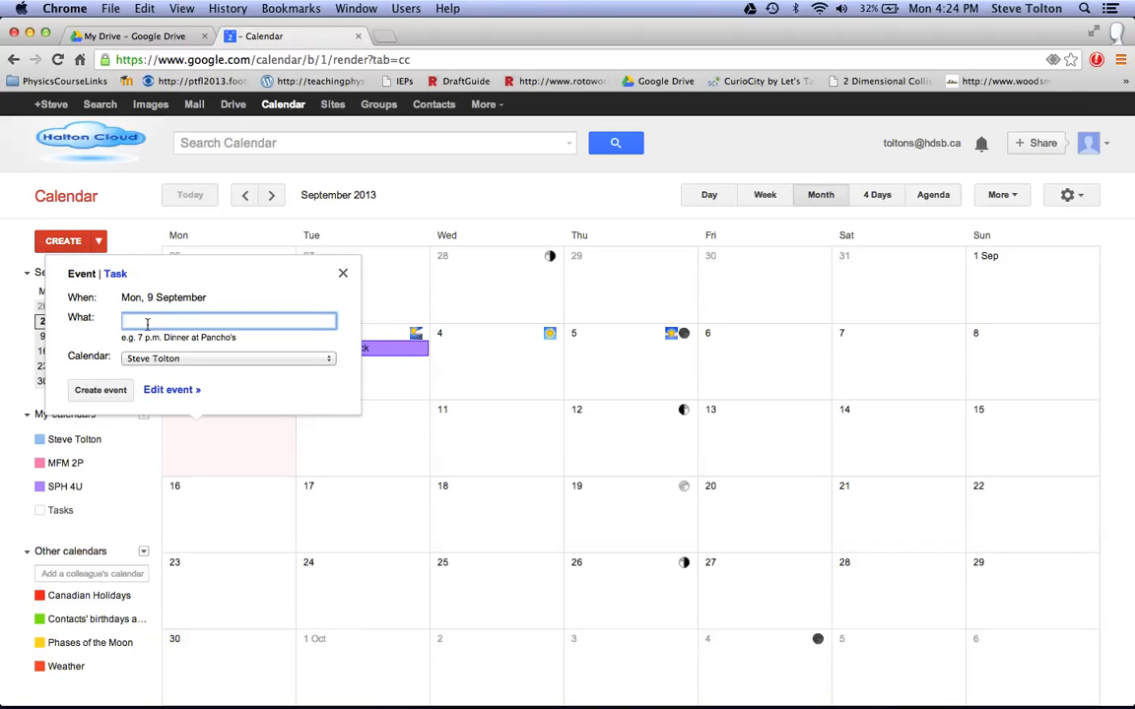
pyautogui.write('Quiz: Grade Nine Review')
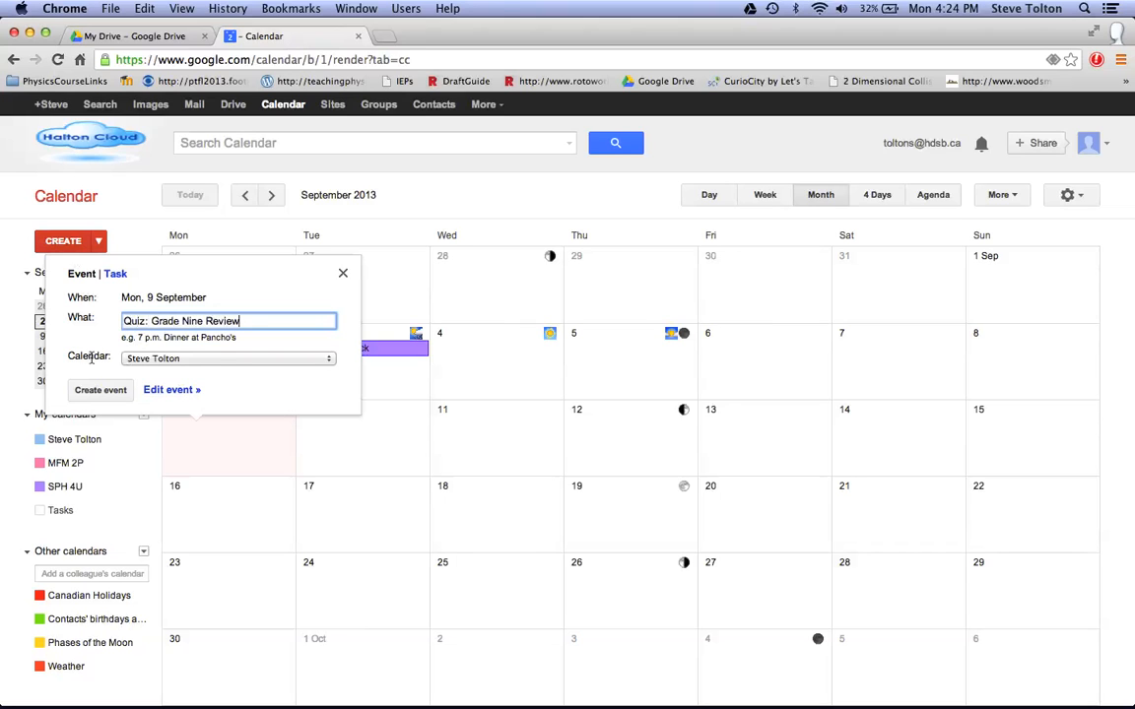
pyautogui.click(218, 359)
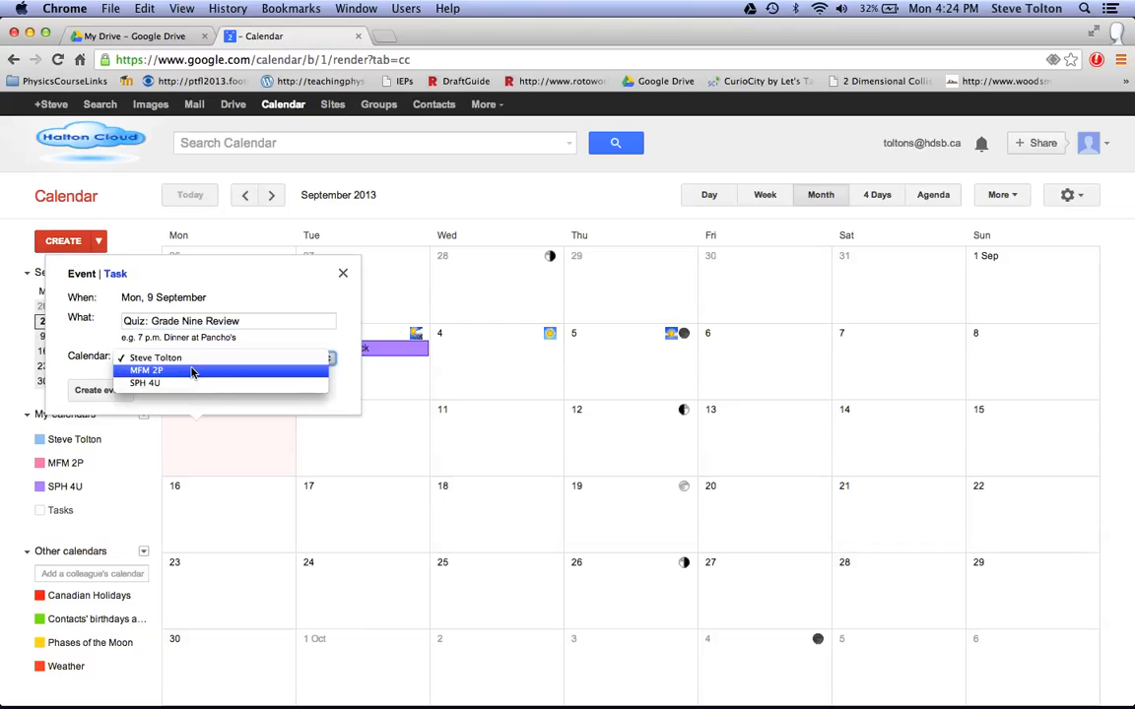
pyautogui.click(192, 371)
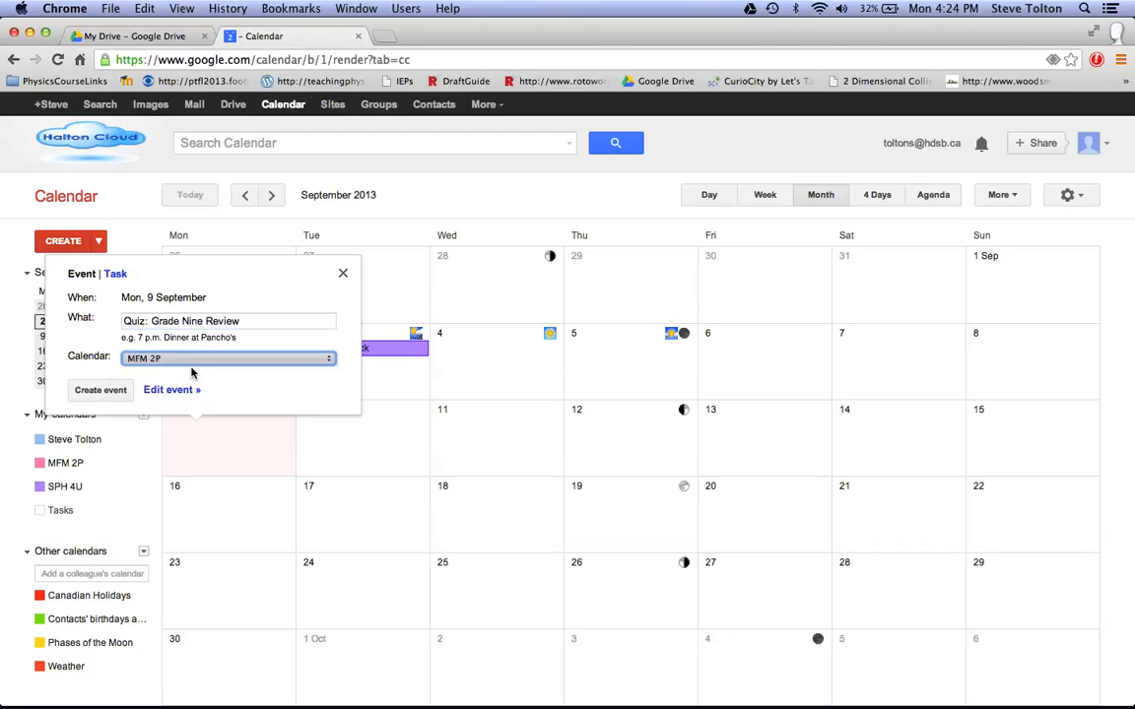
pyautogui.click(89, 395)
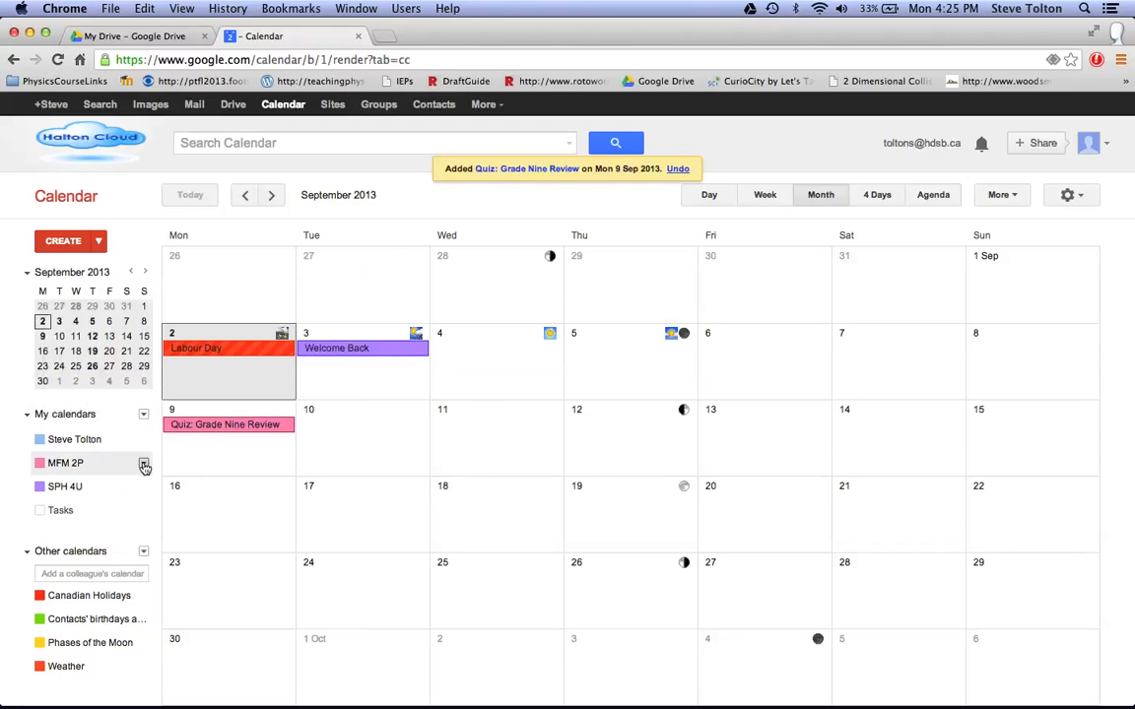
pyautogui.click(144, 464)
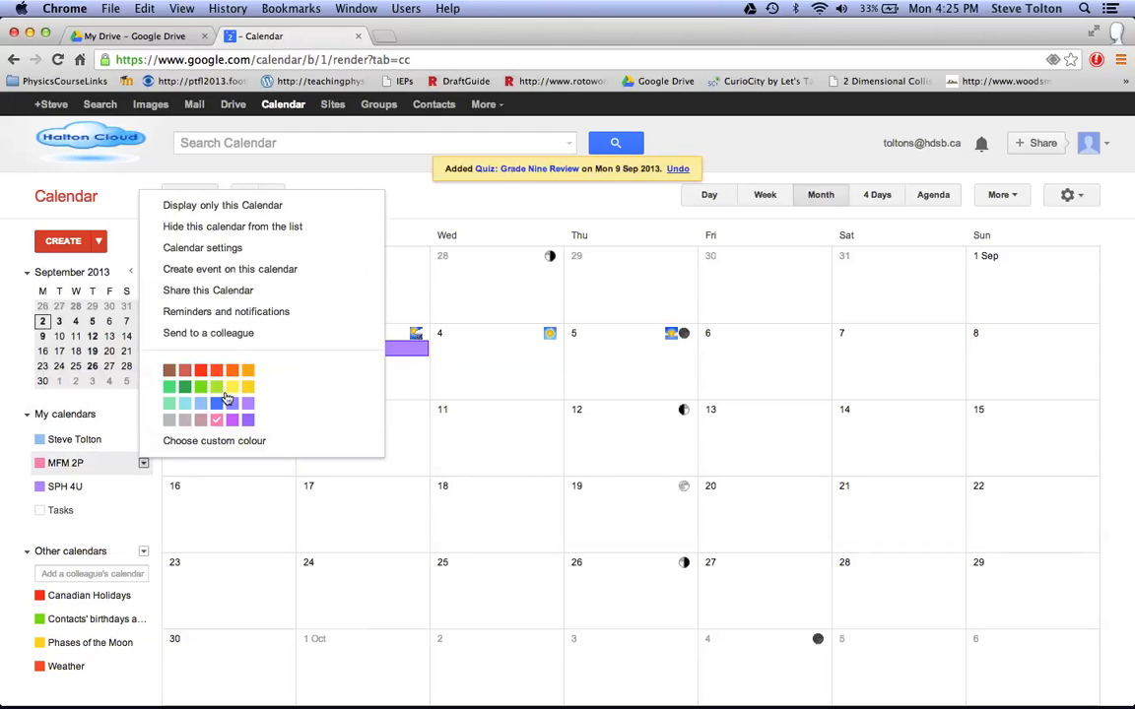
pyautogui.click(151, 471)
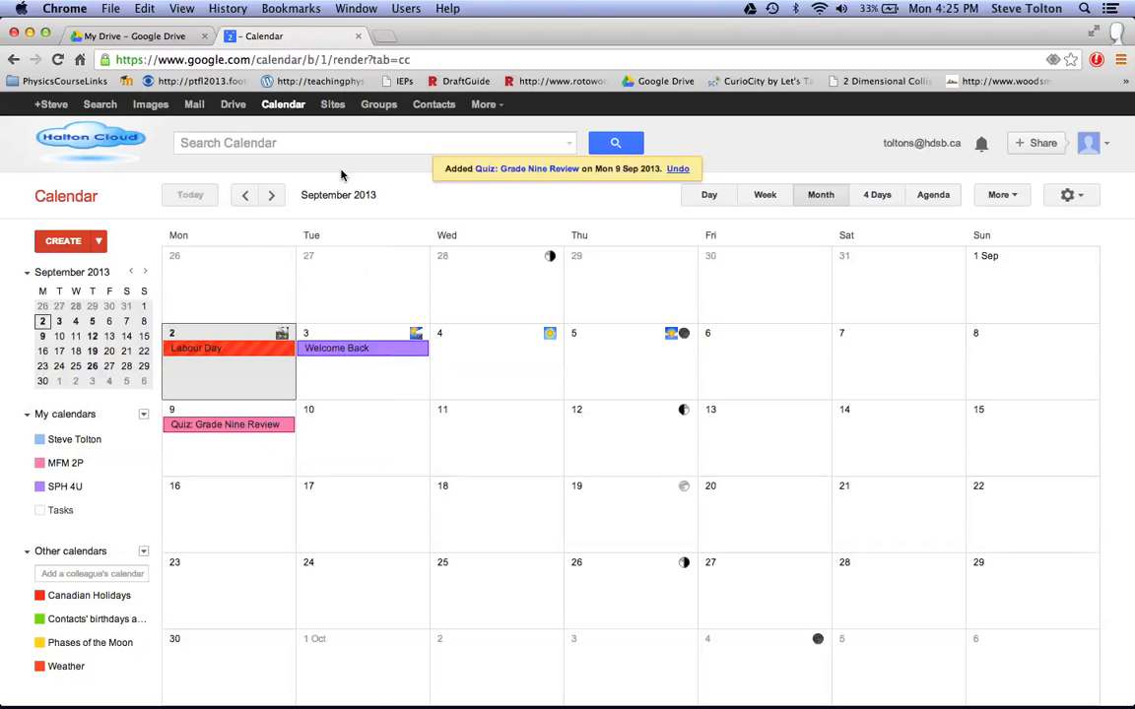
# Switch to the MFM 2P site in Google Sites and check the quiz event's details on its Calendar page.
pyautogui.click(334, 106)
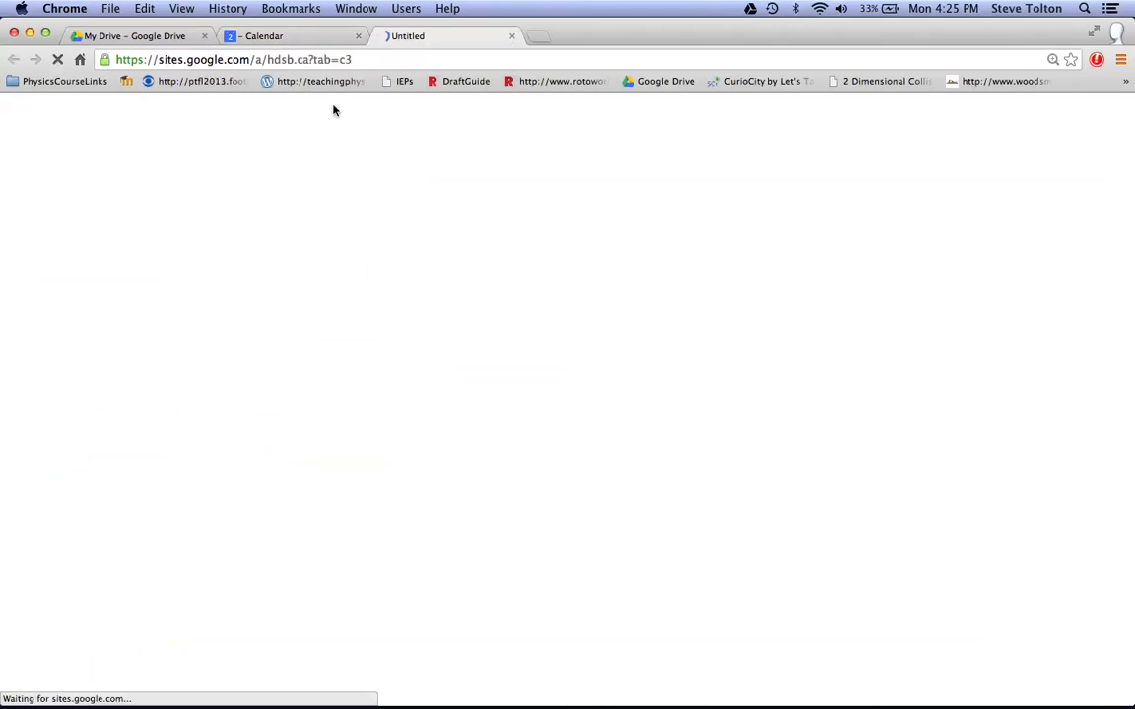
pyautogui.click(218, 280)
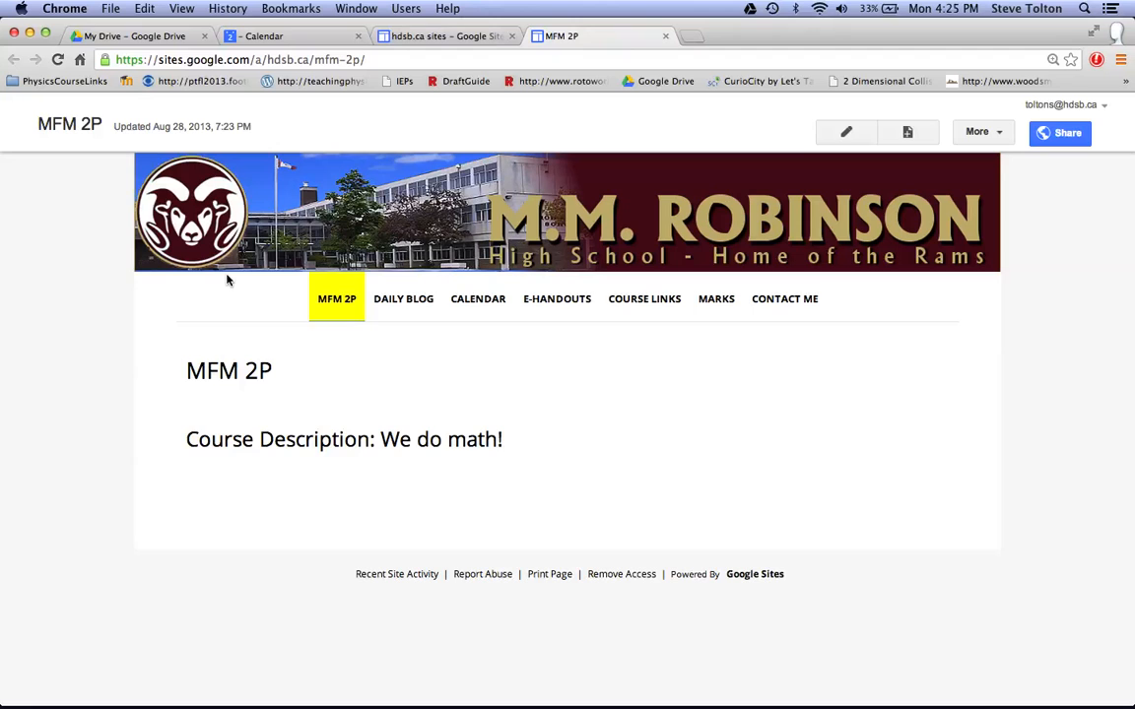
pyautogui.click(479, 304)
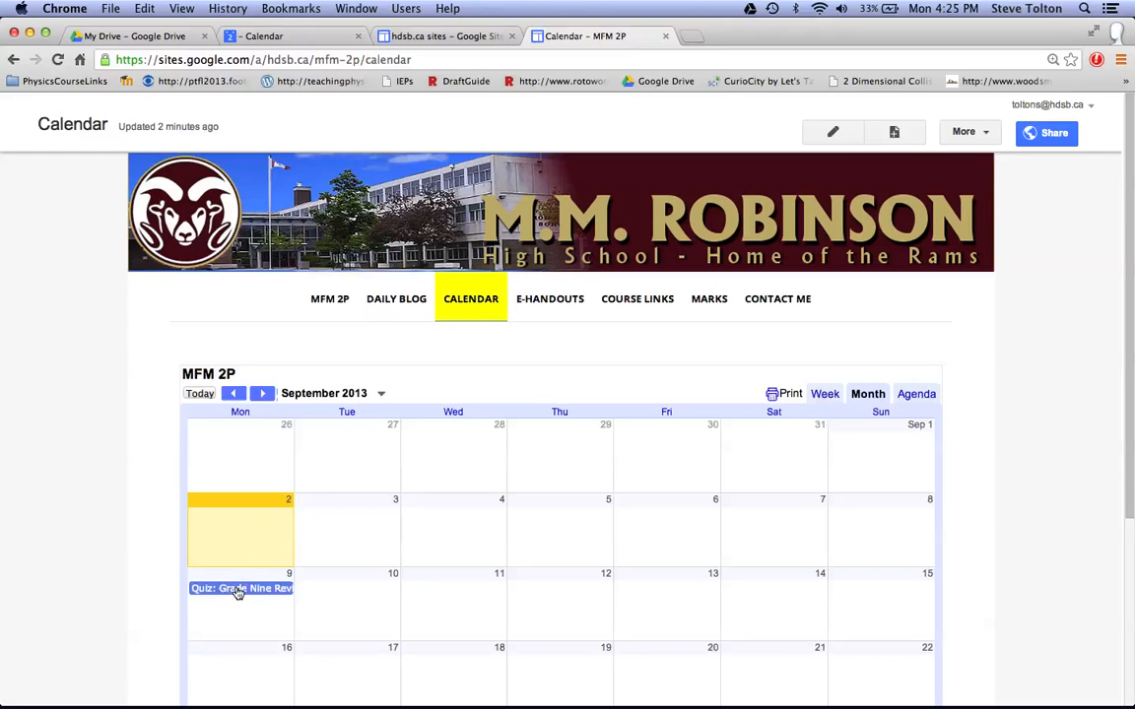
pyautogui.click(237, 590)
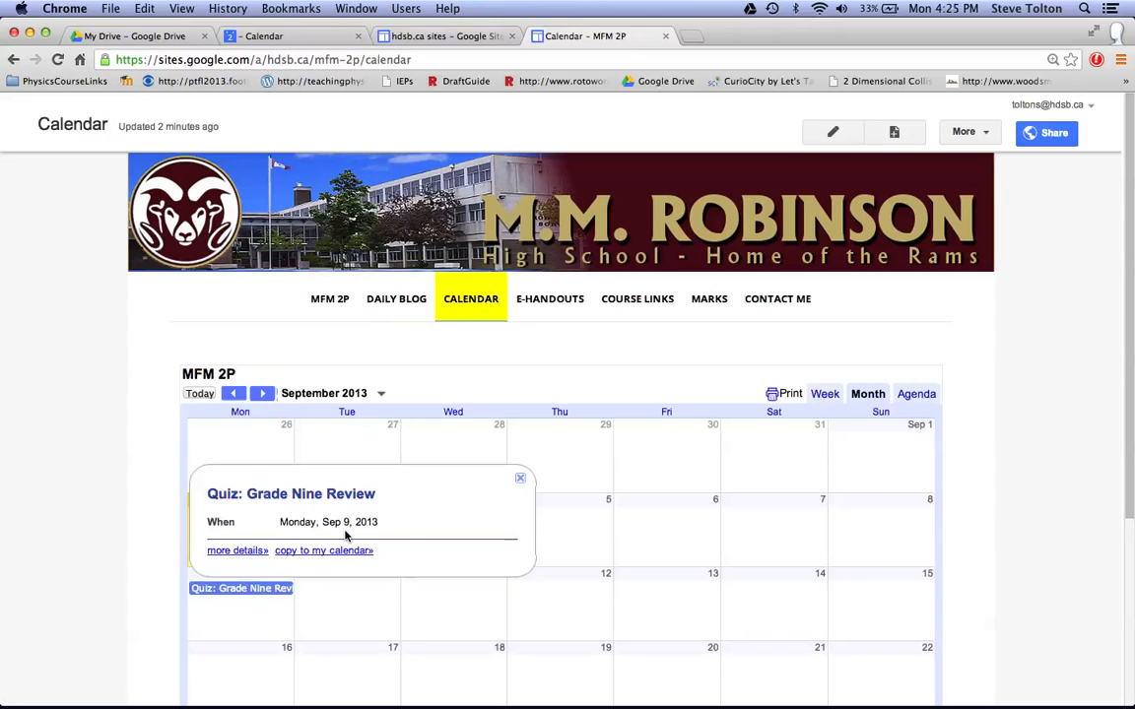
pyautogui.click(520, 479)
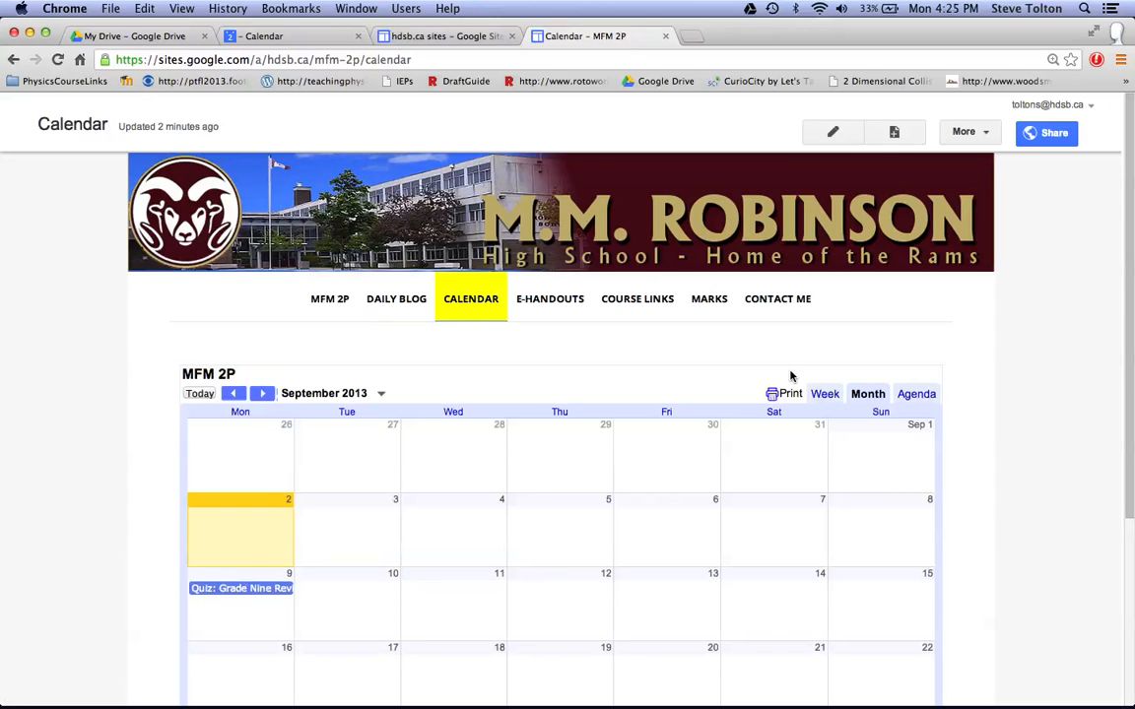